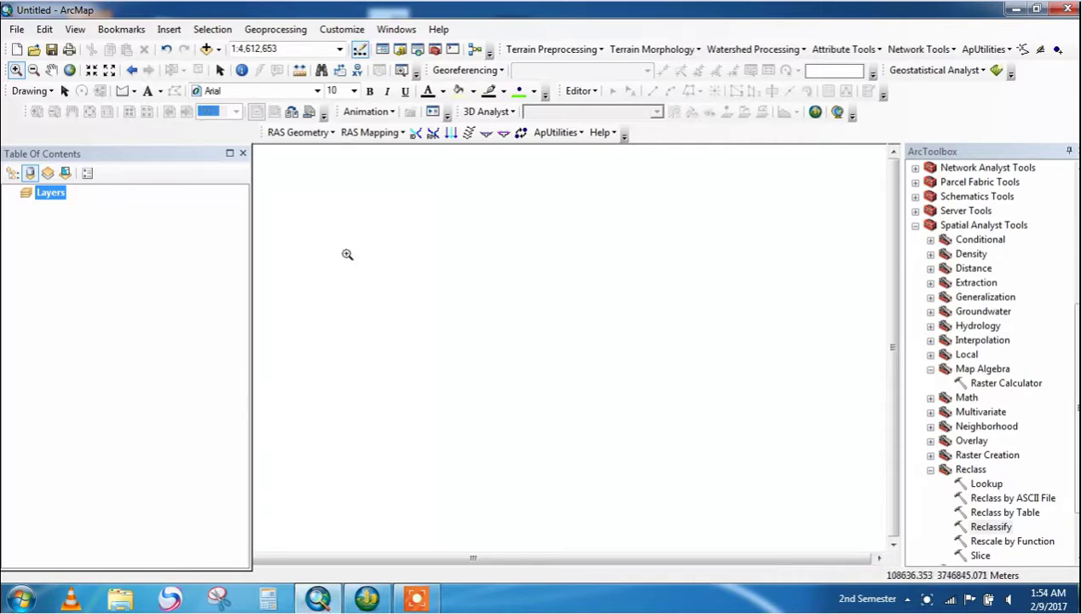
- Add the proj_srtm.tif raster from the DATA folder to the map
click(206, 49)
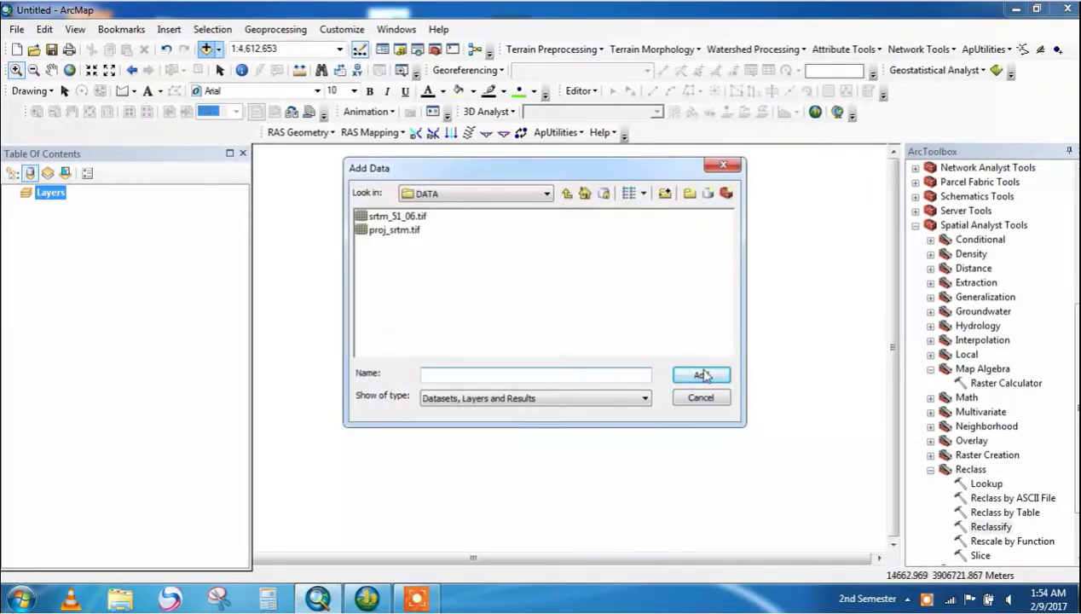
click(426, 236)
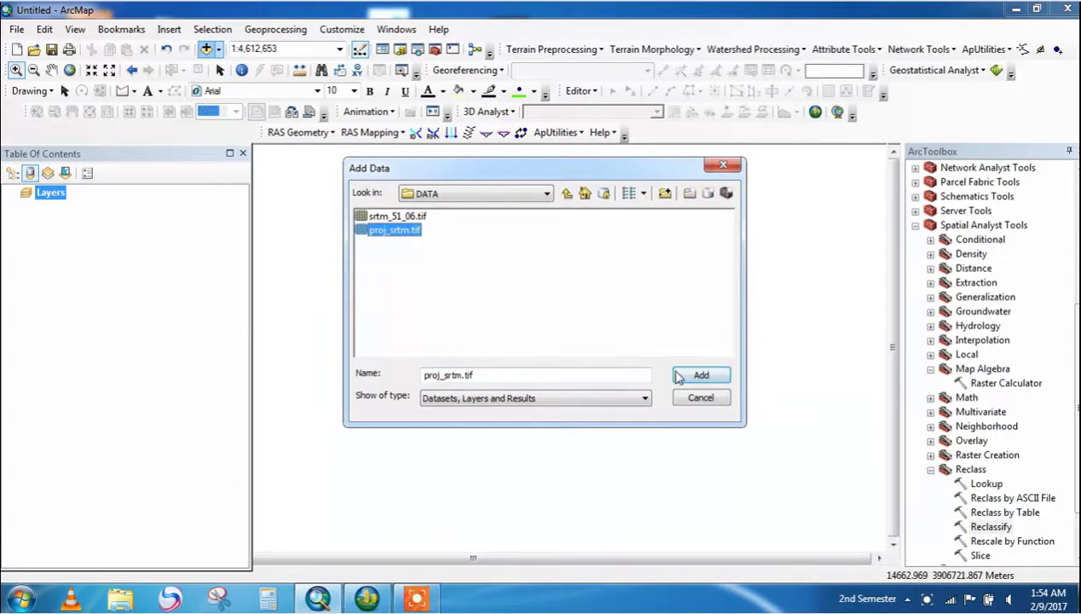
click(685, 376)
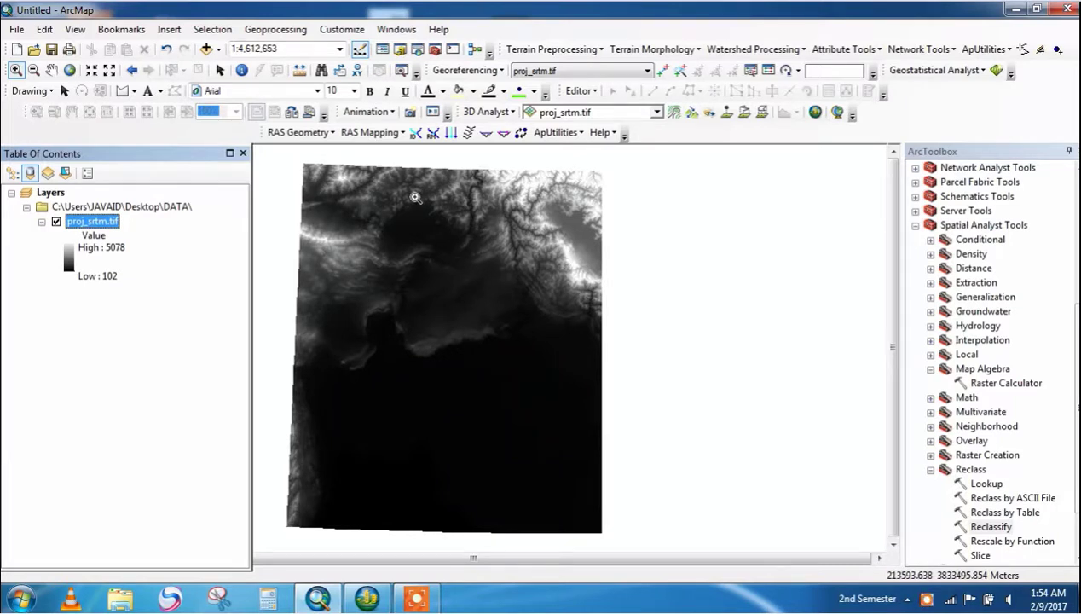
- Zoom in progressively on a small area of the DEM terrain
click(413, 196)
drag(364, 272, 349, 271)
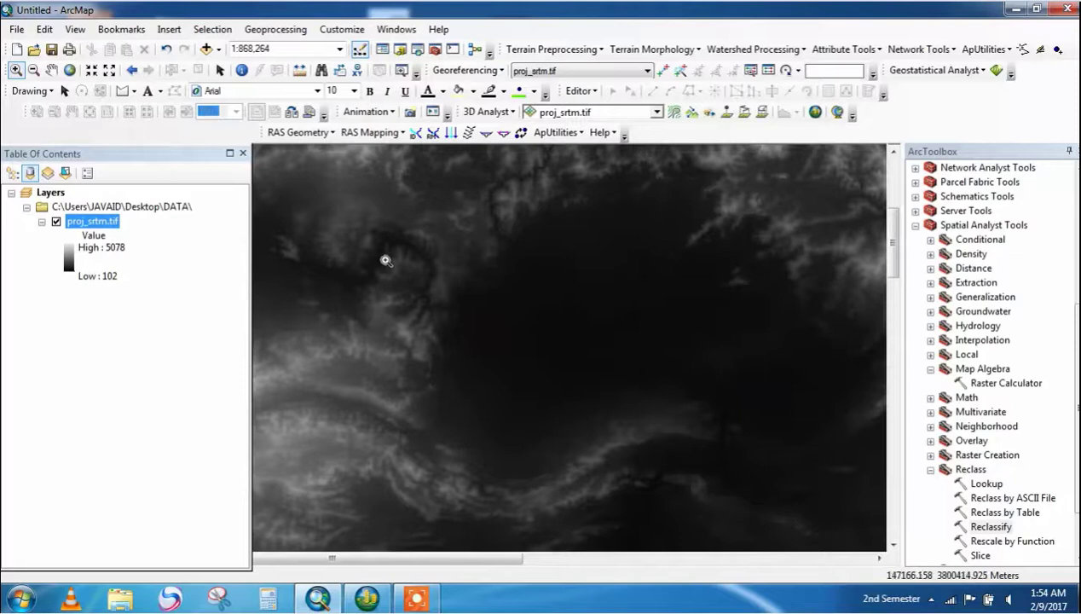
drag(493, 184, 320, 341)
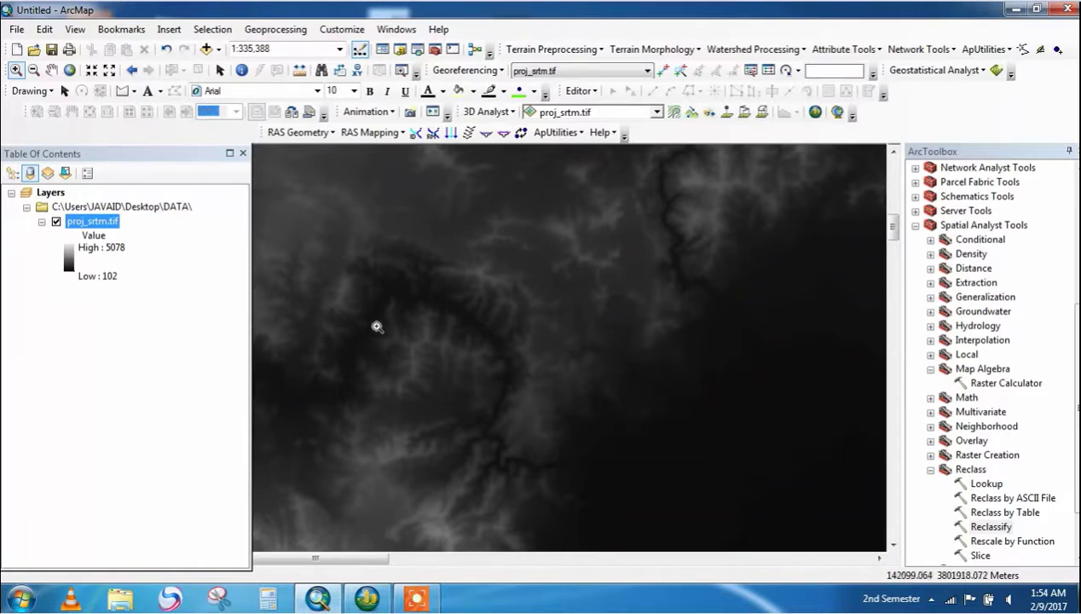
drag(595, 316, 412, 495)
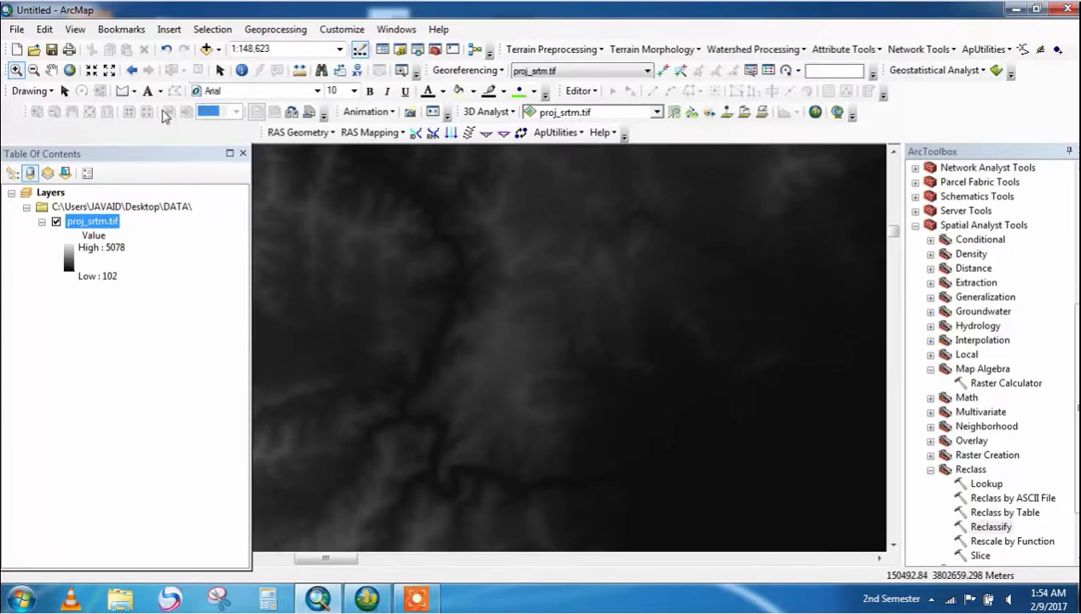
- Draw a rectangle graphic over the part of the terrain to be clipped
click(133, 90)
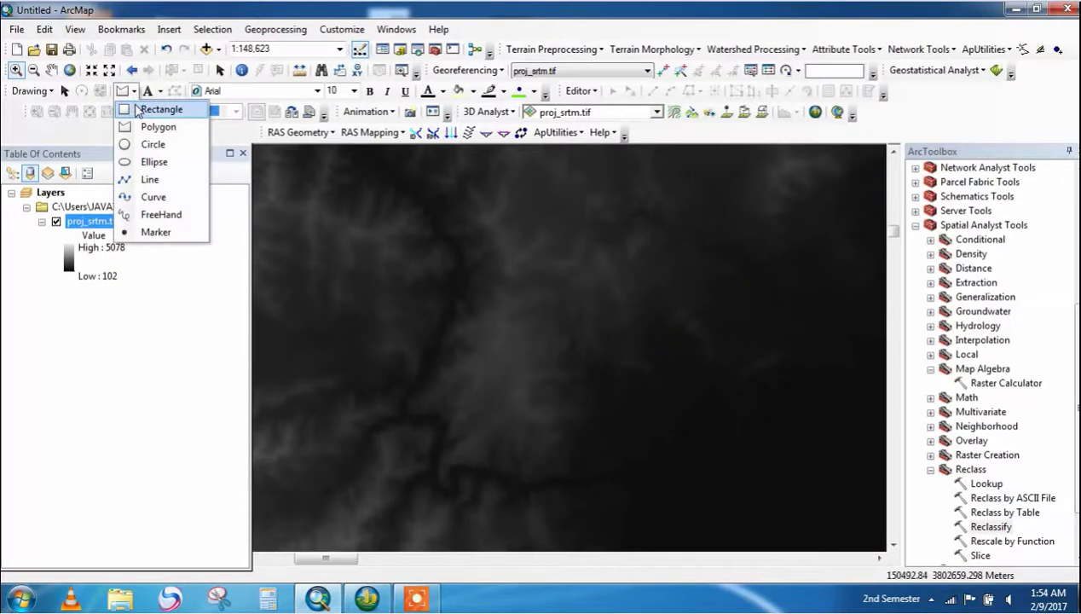
click(144, 111)
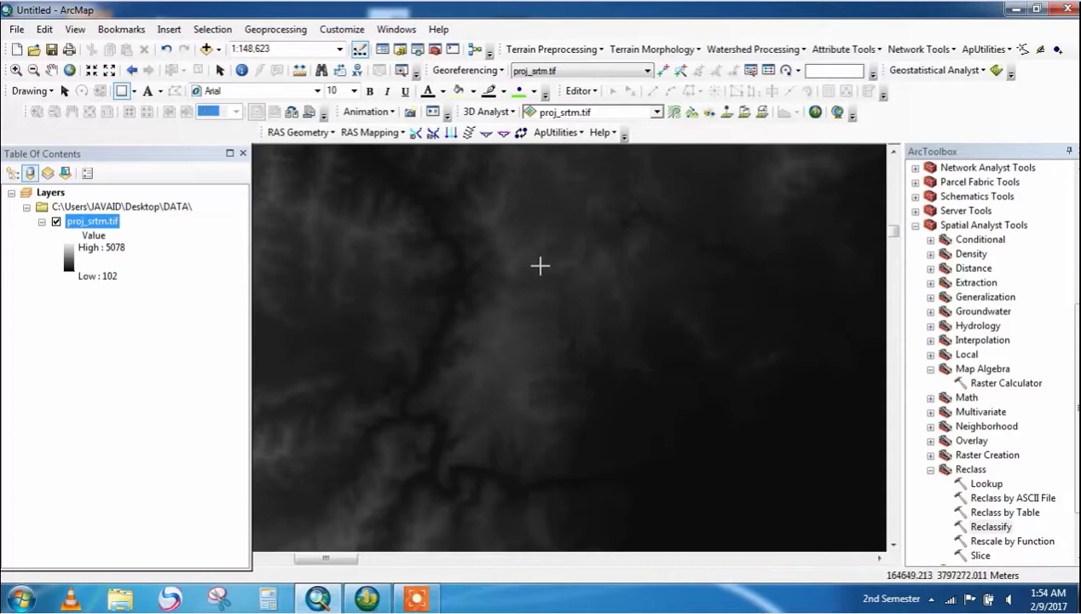
mouse_move(569, 270)
mouse_down()
mouse_move(359, 522)
mouse_move(349, 416)
mouse_move(335, 409)
mouse_move(338, 425)
mouse_move(333, 408)
mouse_up()
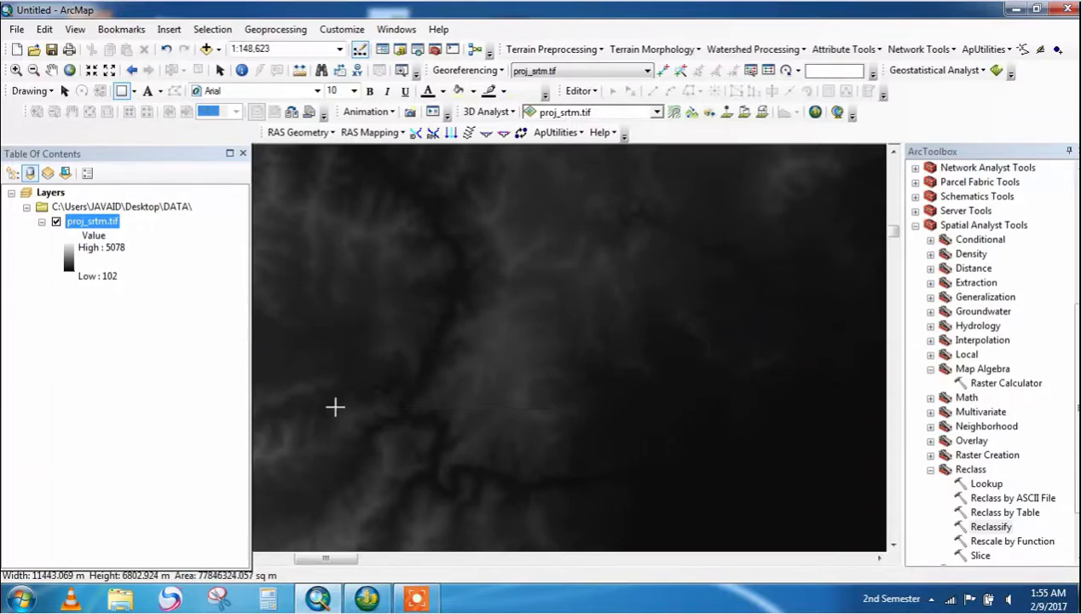
- Export proj_srtm.tif clipped to the selected rectangle as proj_srtm1.tif and add it to the map
click(117, 222)
right_click(117, 222)
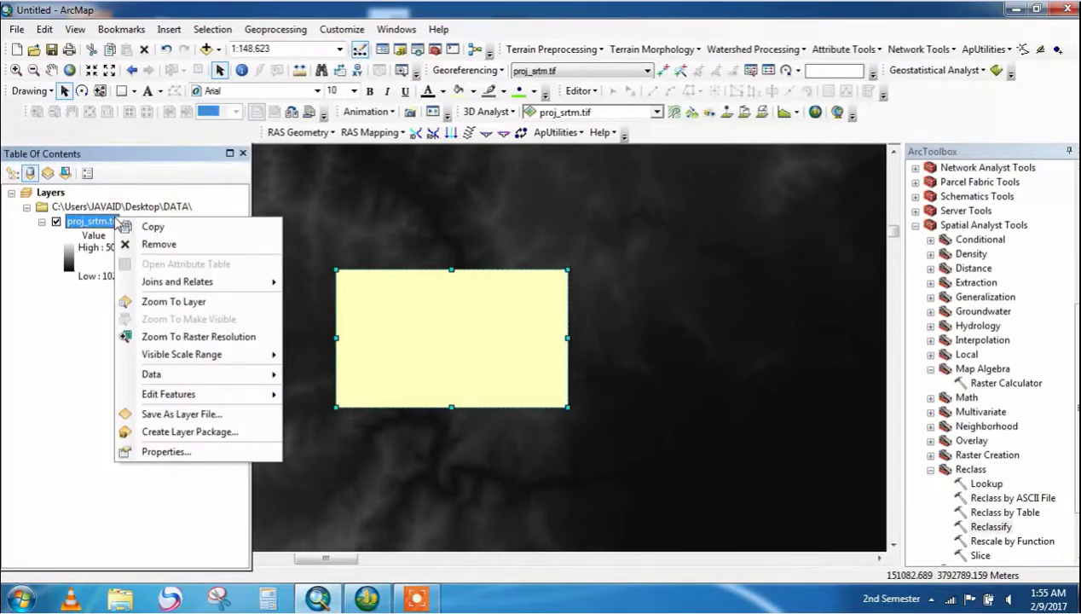
mouse_move(203, 375)
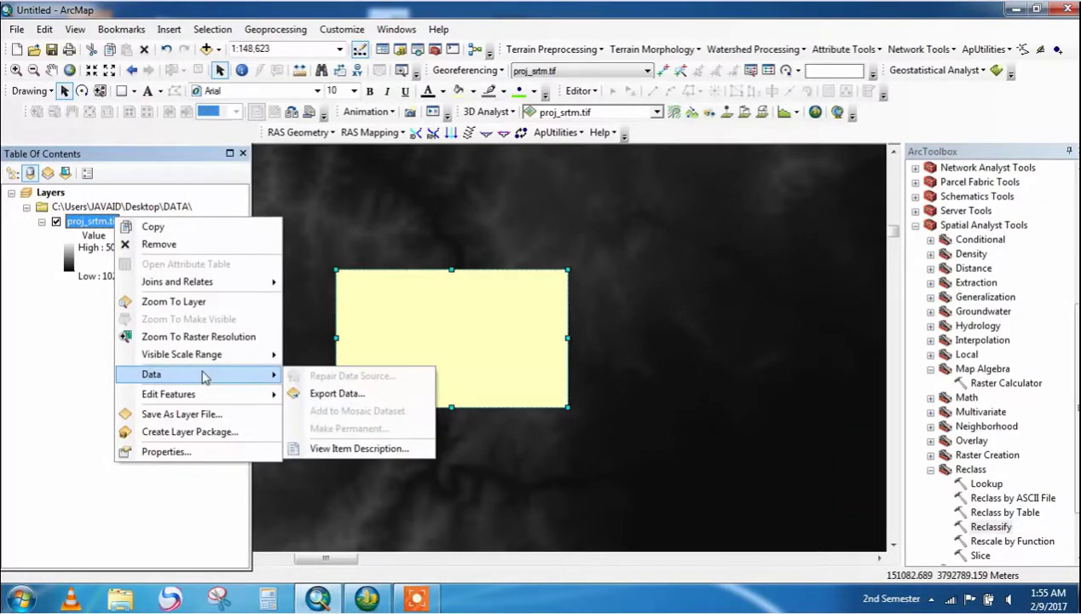
click(329, 393)
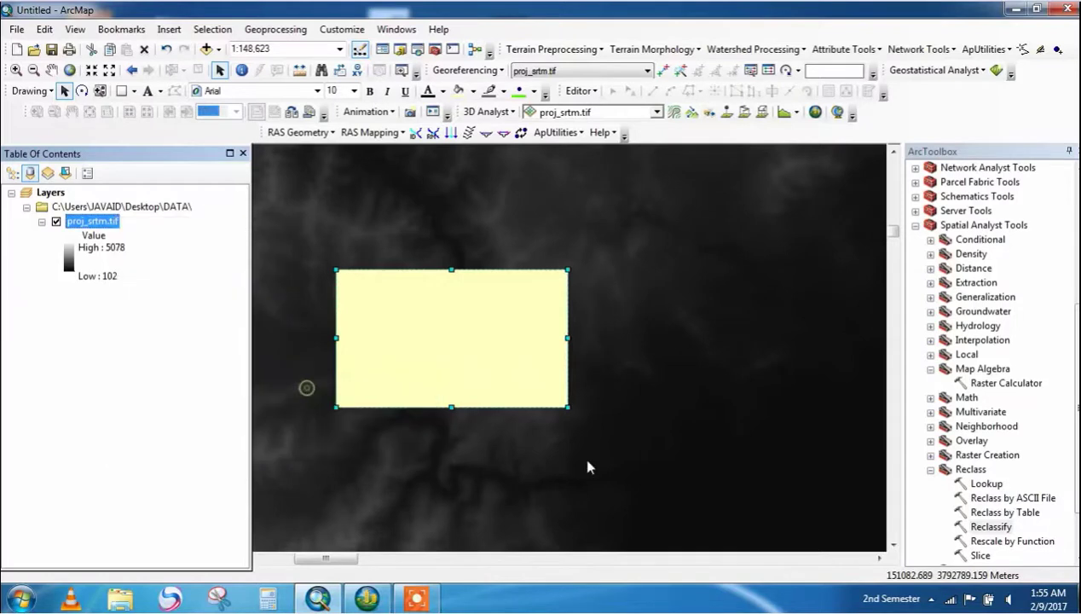
click(586, 460)
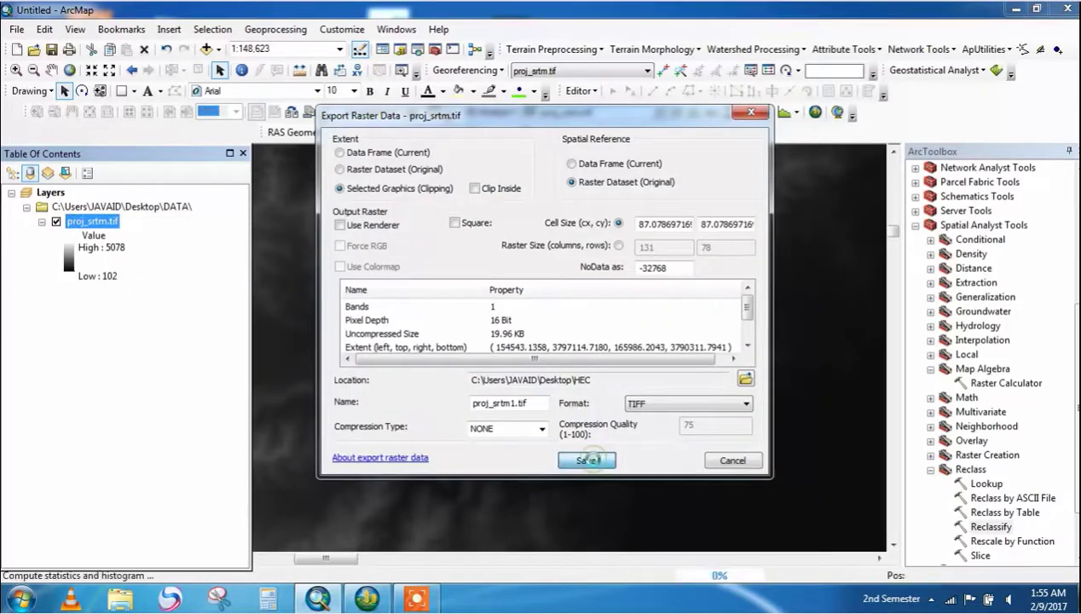
click(599, 355)
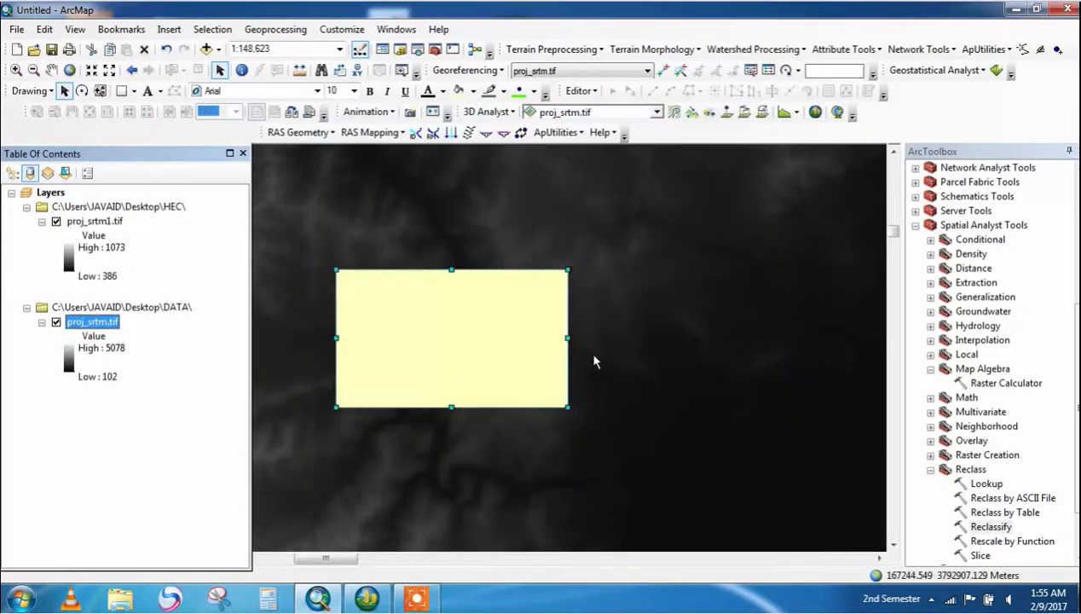
- Remove the DATA group holding the original raster and zoom to the proj_srtm1.tif layer
click(56, 322)
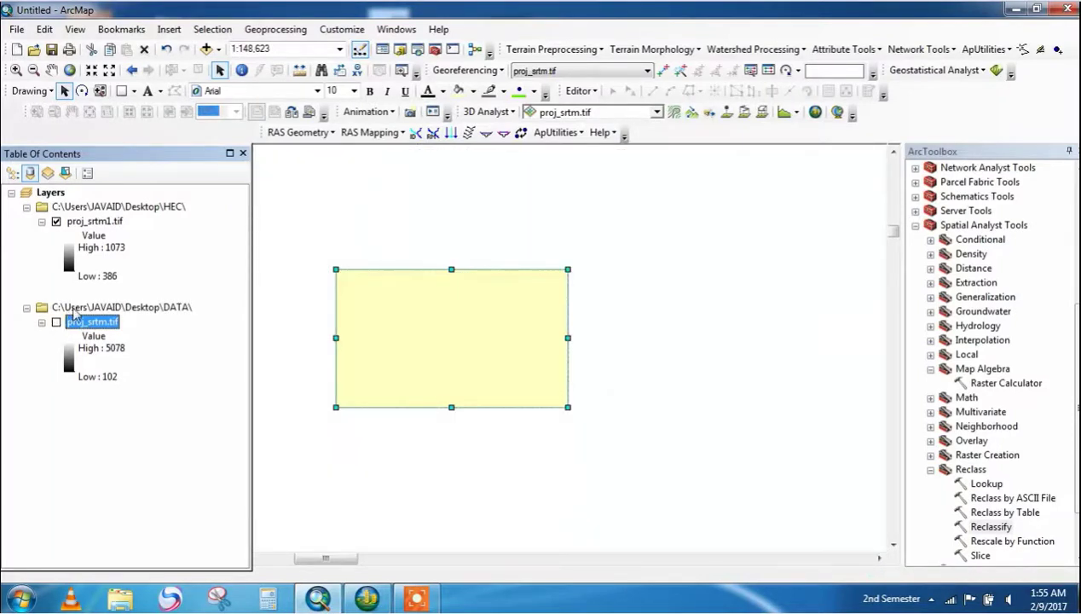
right_click(75, 307)
click(84, 317)
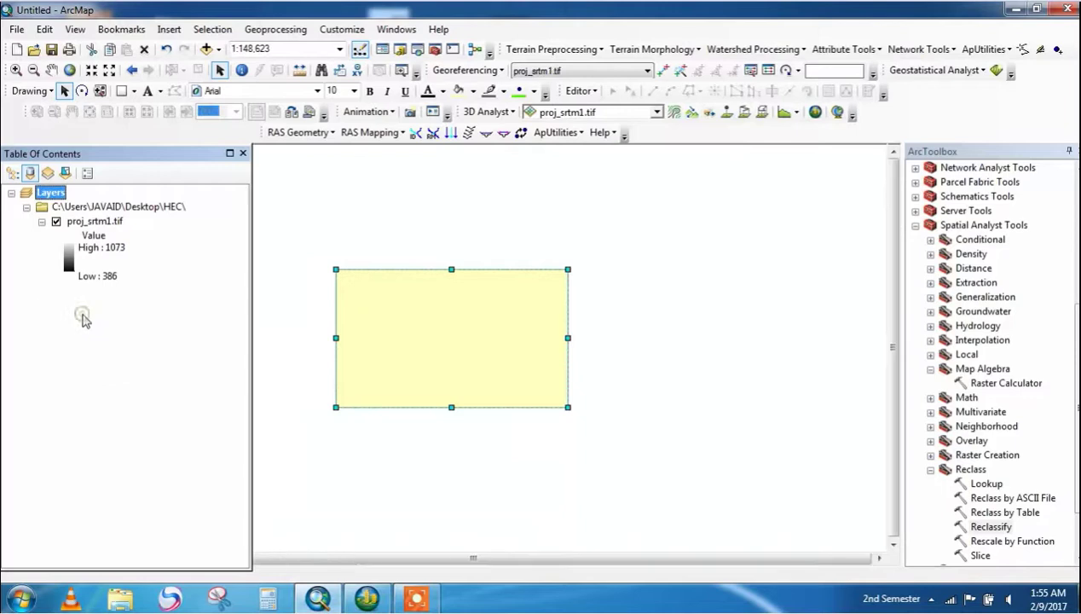
right_click(95, 223)
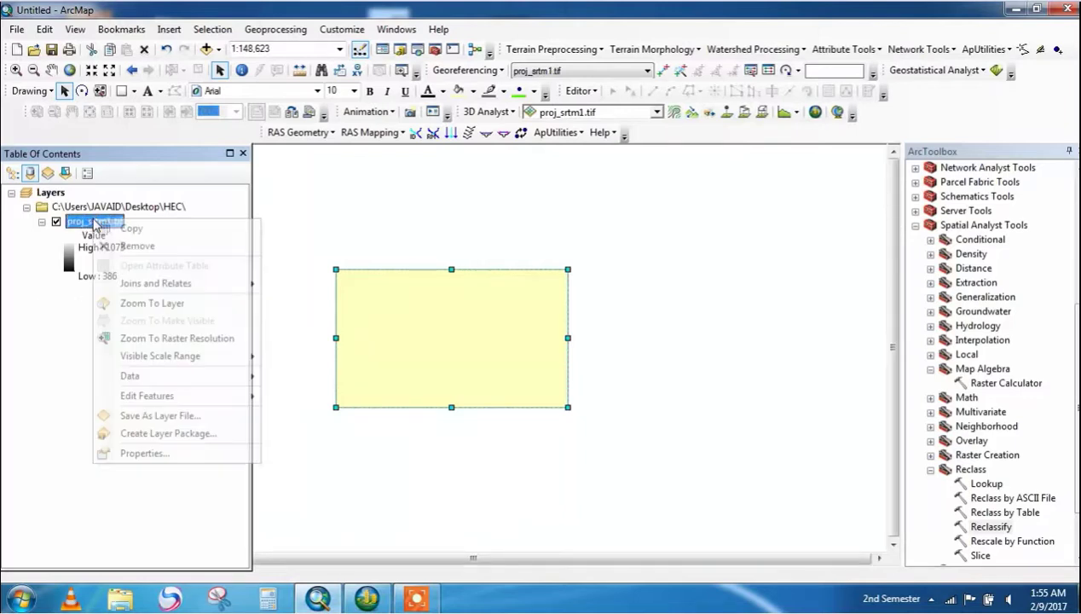
click(152, 303)
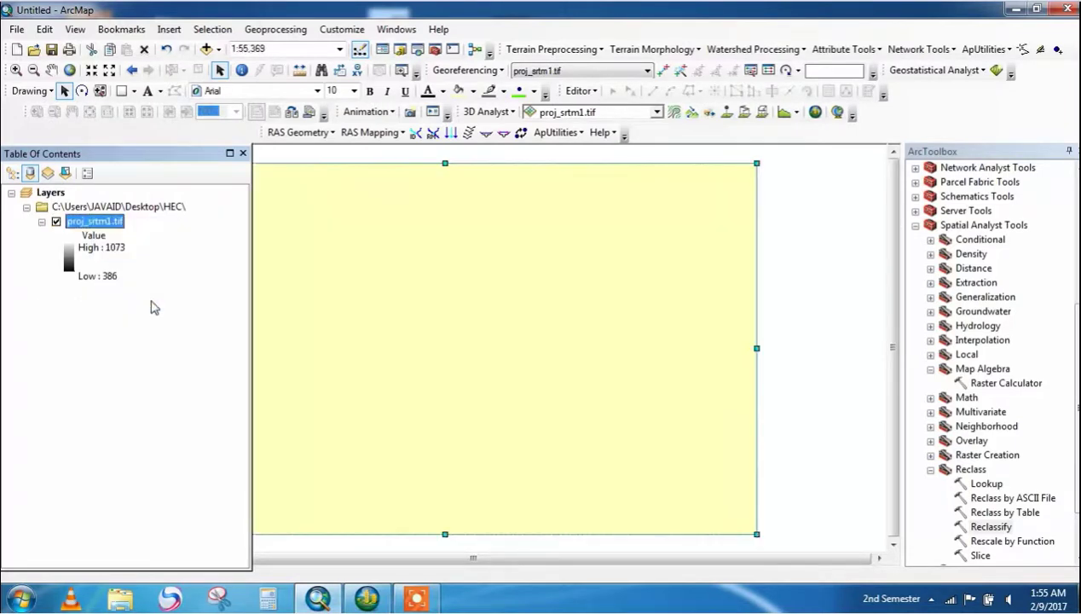
- Delete the yellow rectangle graphic and float the toolbox panel
right_click(410, 266)
click(452, 349)
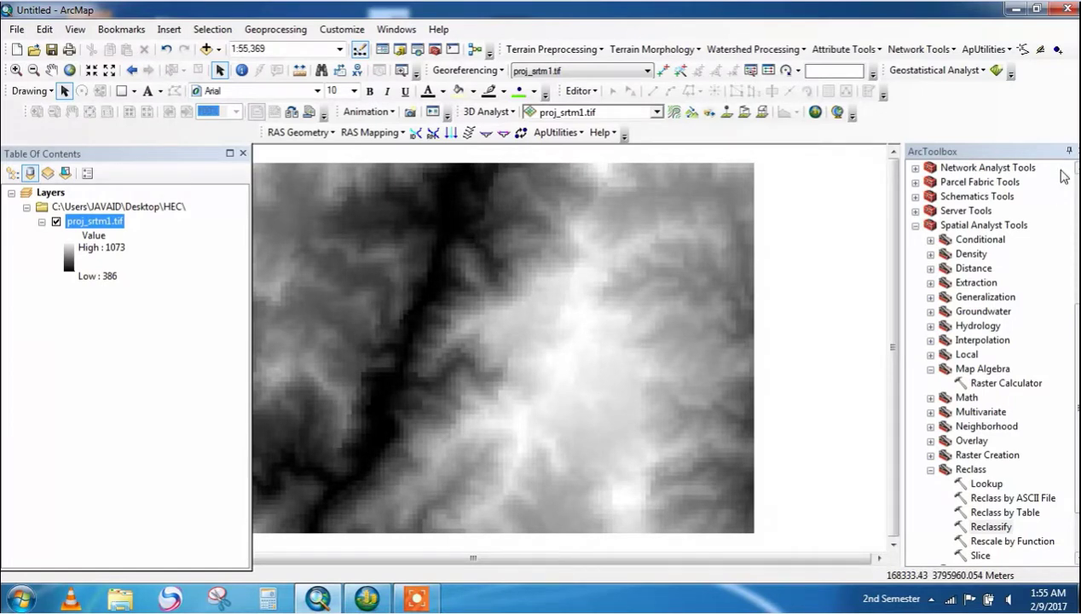
drag(1050, 158, 1012, 151)
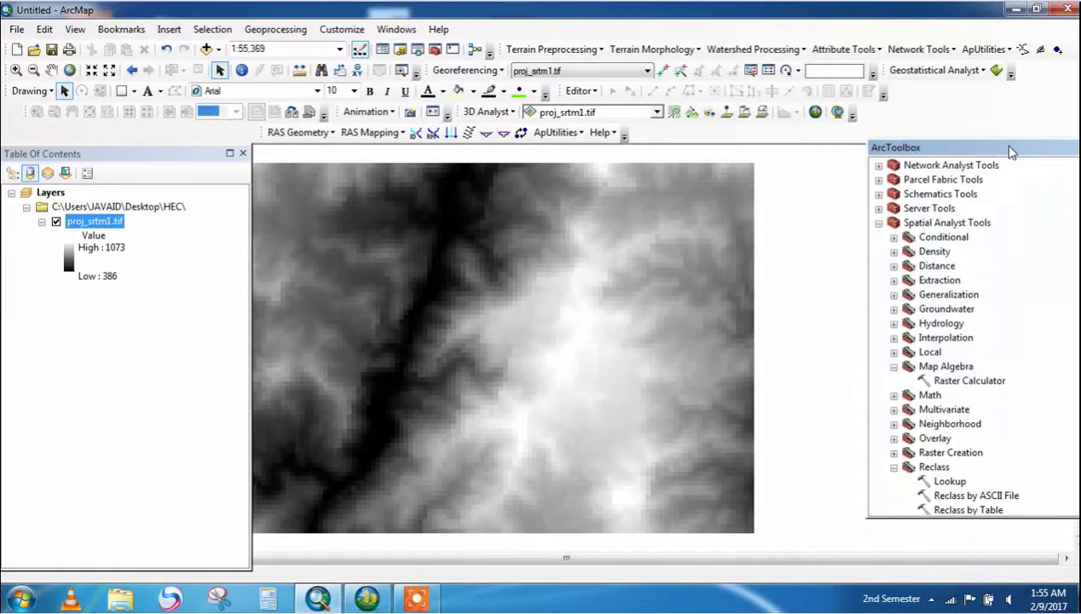
- Launch Raster to TIN from 3D Analyst Tools > Conversion > From Raster
click(879, 223)
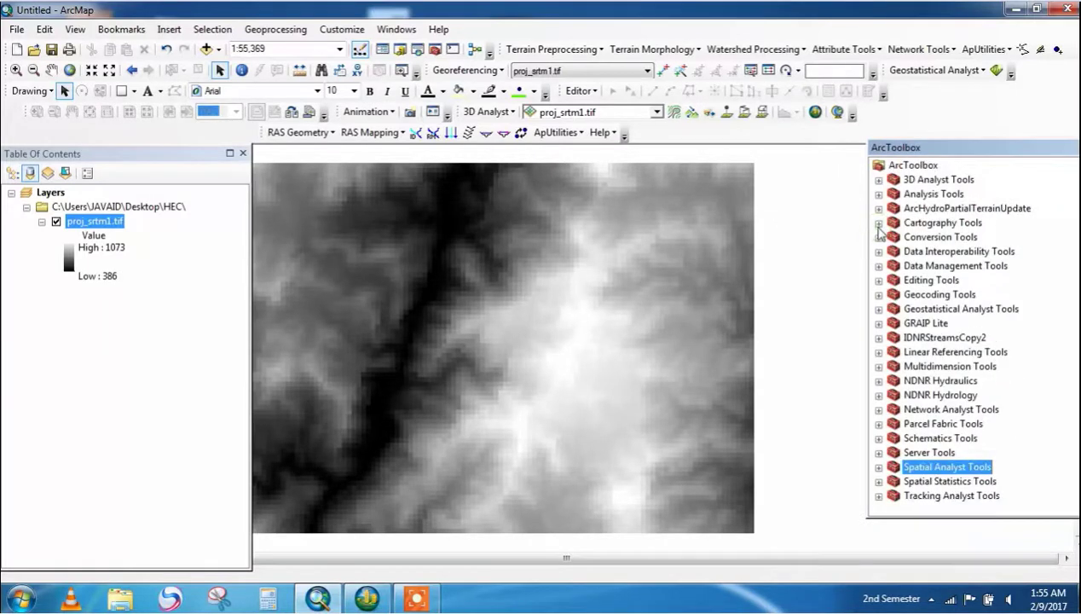
click(879, 180)
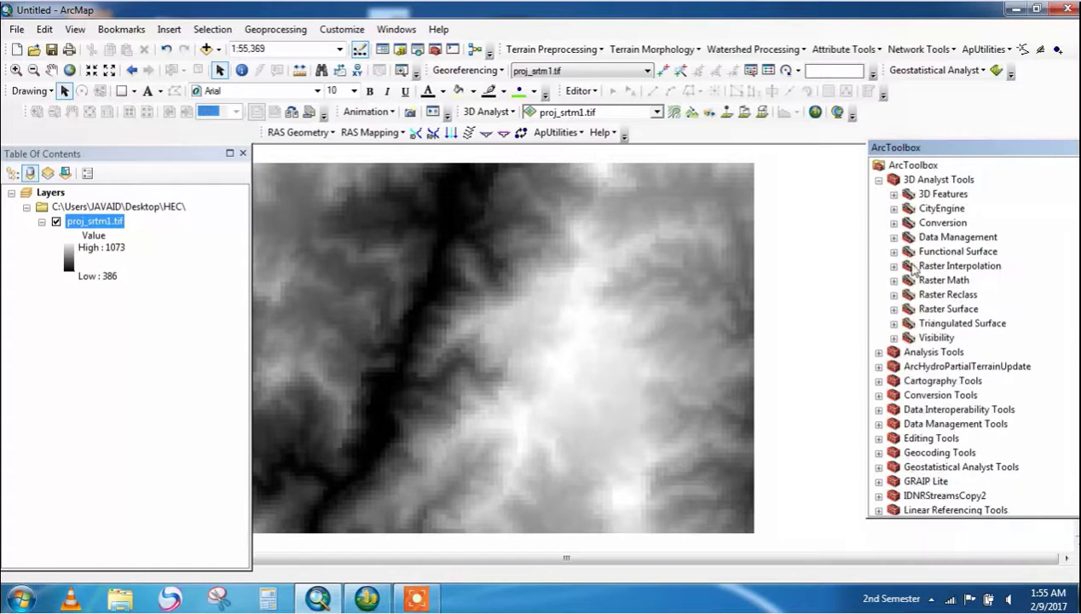
click(894, 224)
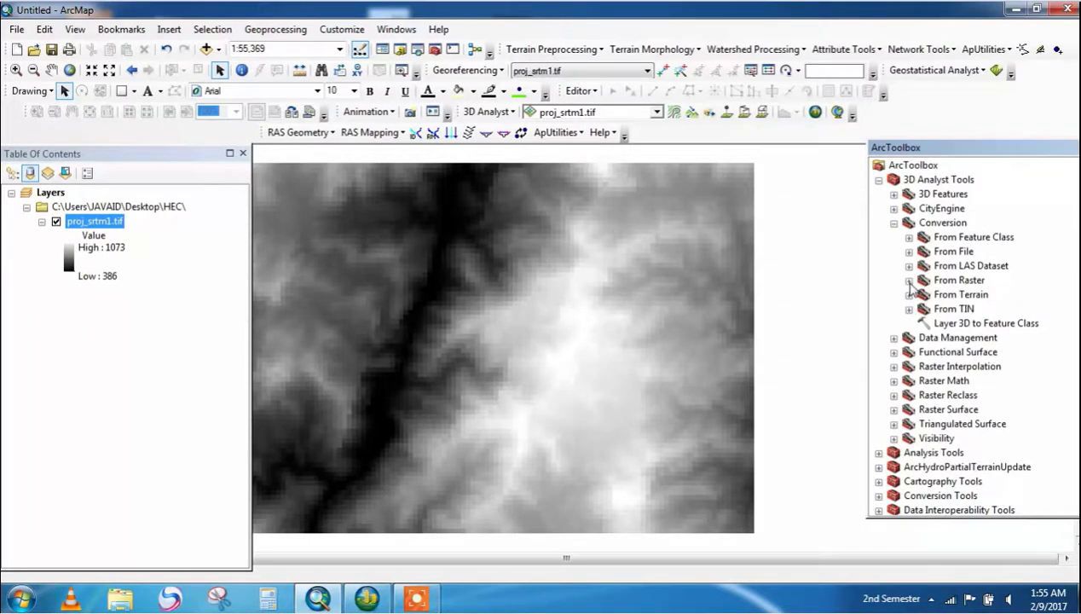
click(909, 281)
click(964, 324)
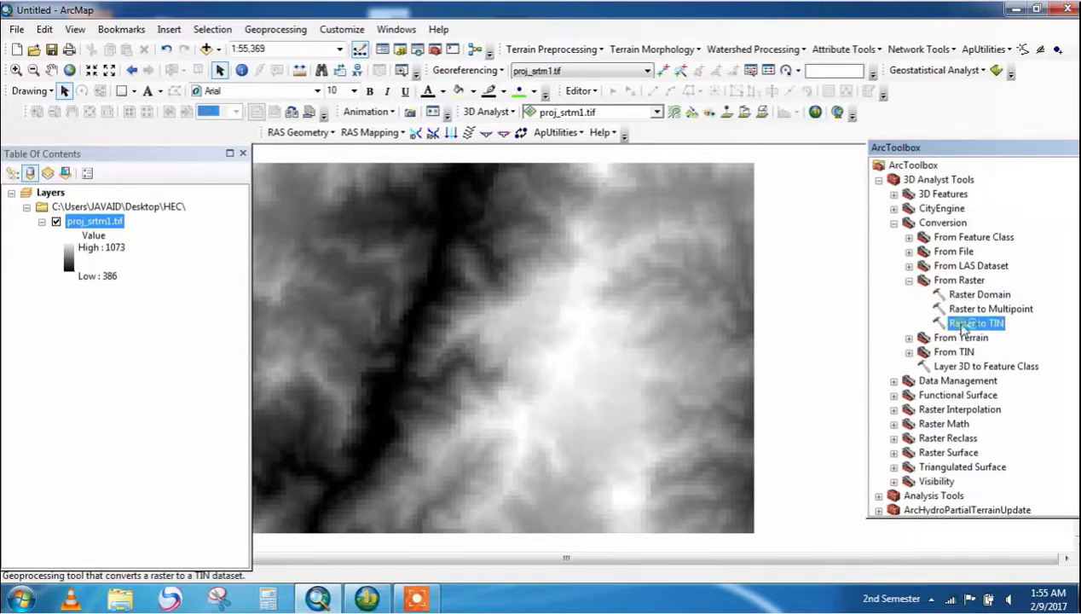
double_click(963, 324)
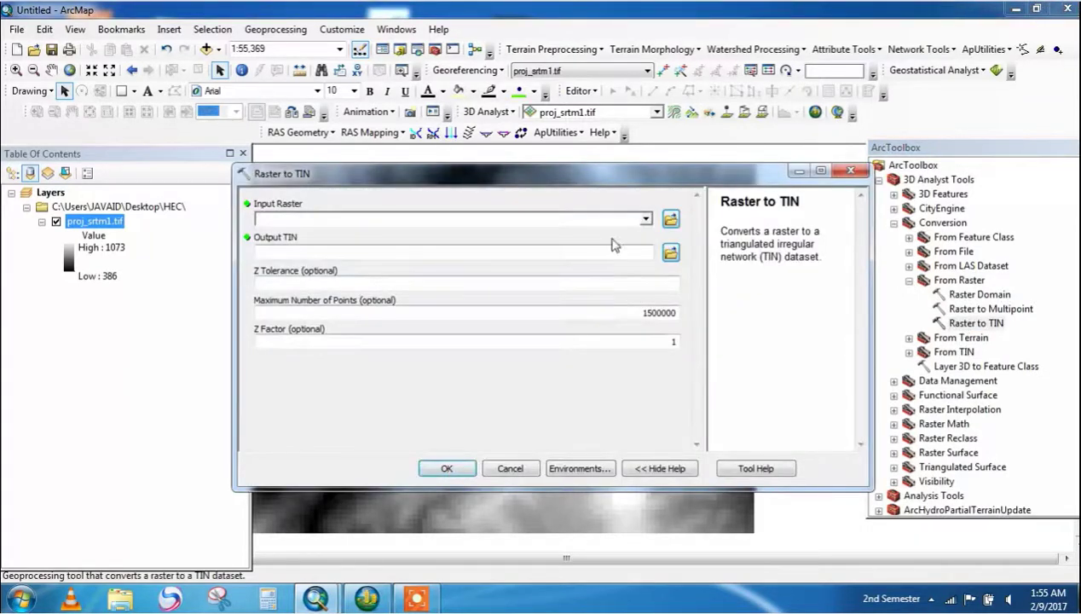
- Convert proj_srtm1.tif to a TIN named tin5 in HEC with Z Tolerance 5
click(645, 220)
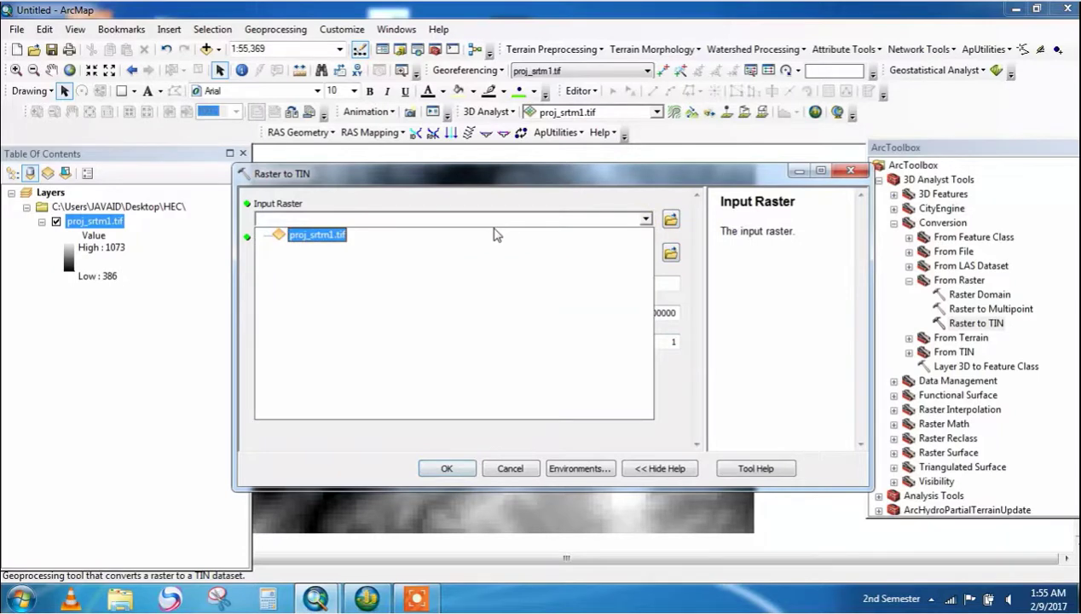
click(317, 236)
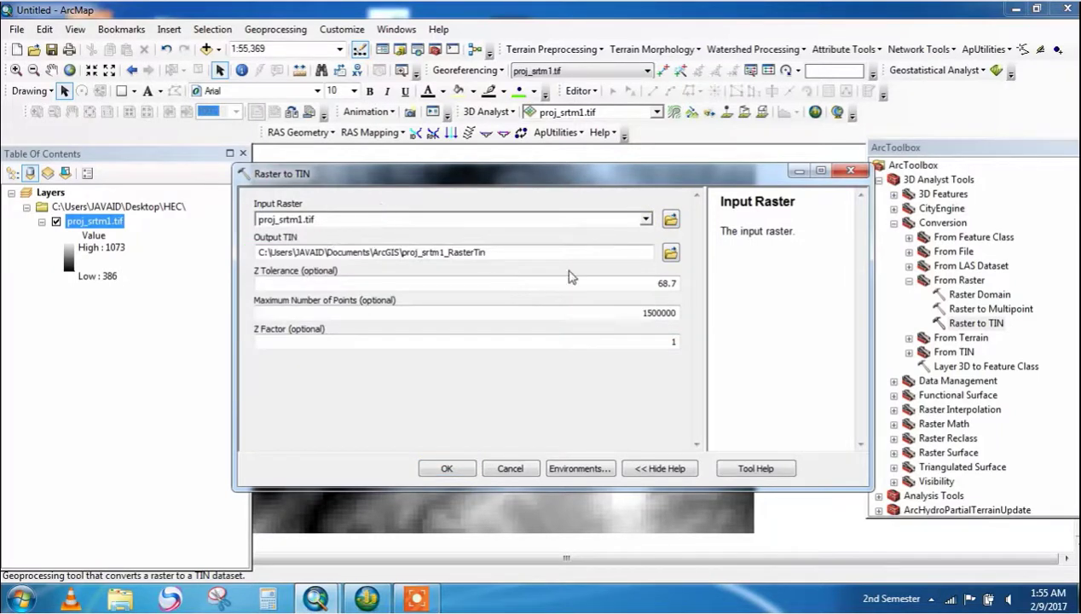
click(671, 254)
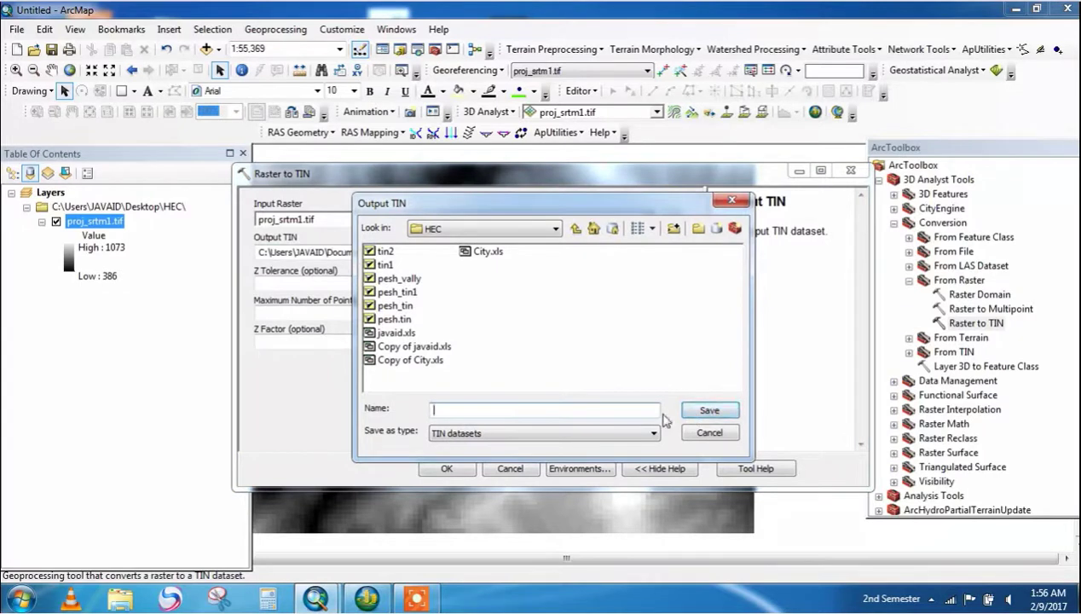
text(tin5)
click(715, 412)
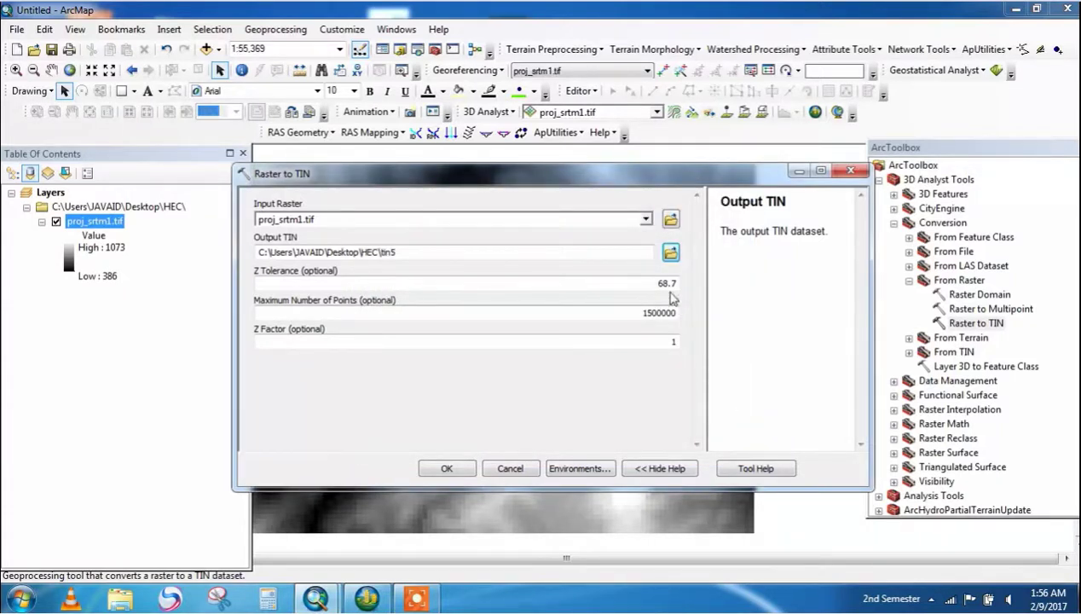
click(671, 290)
double_click(670, 290)
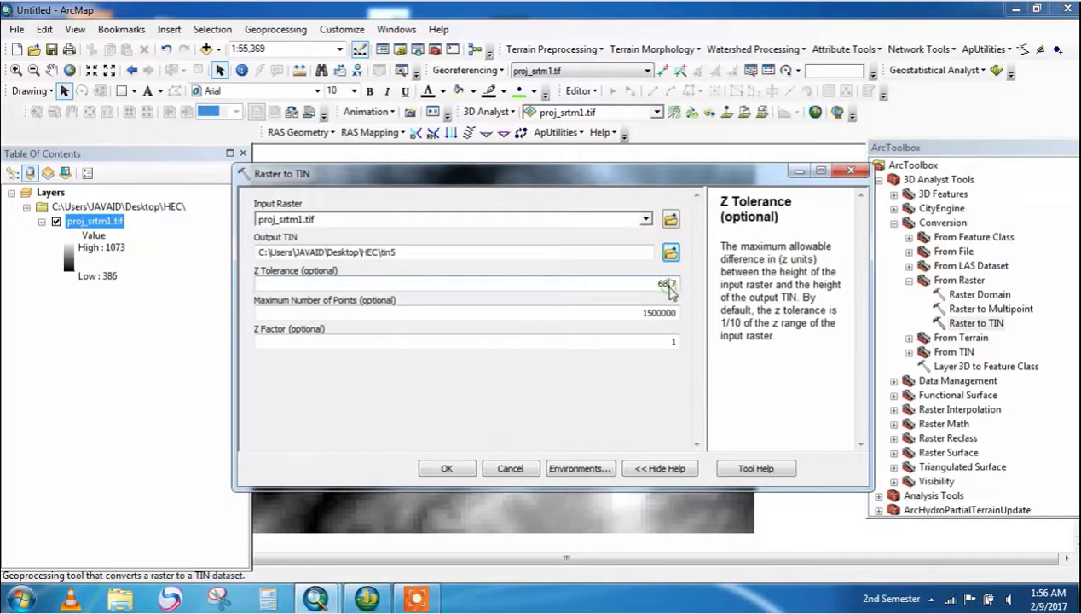
text(5)
click(448, 469)
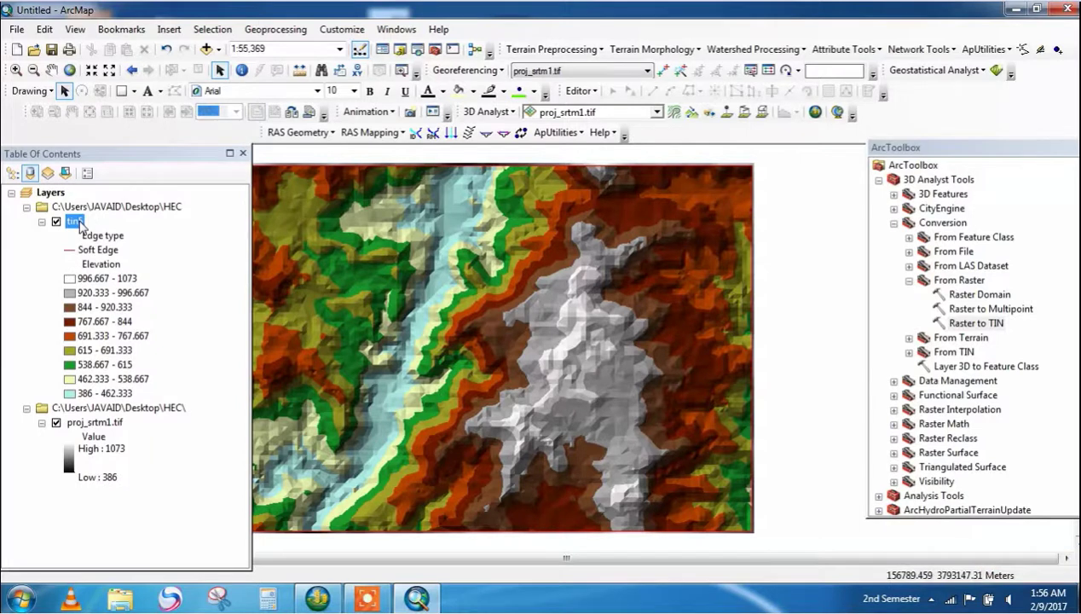
- Add a 'Face elevation with graduated color ramp' renderer to tin5, with hillshade illumination turned off
right_click(79, 225)
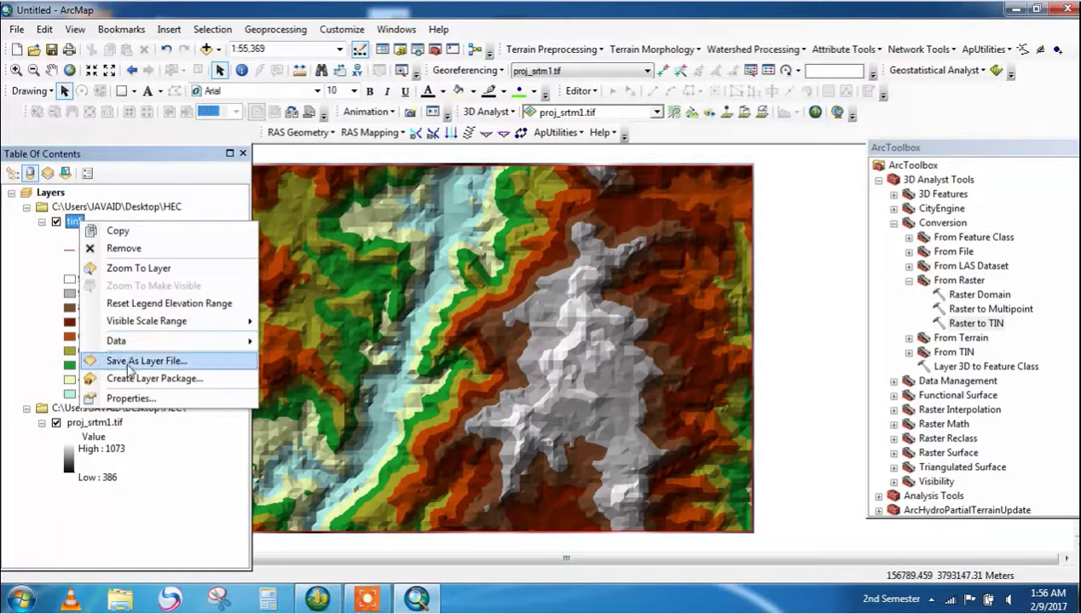
click(137, 400)
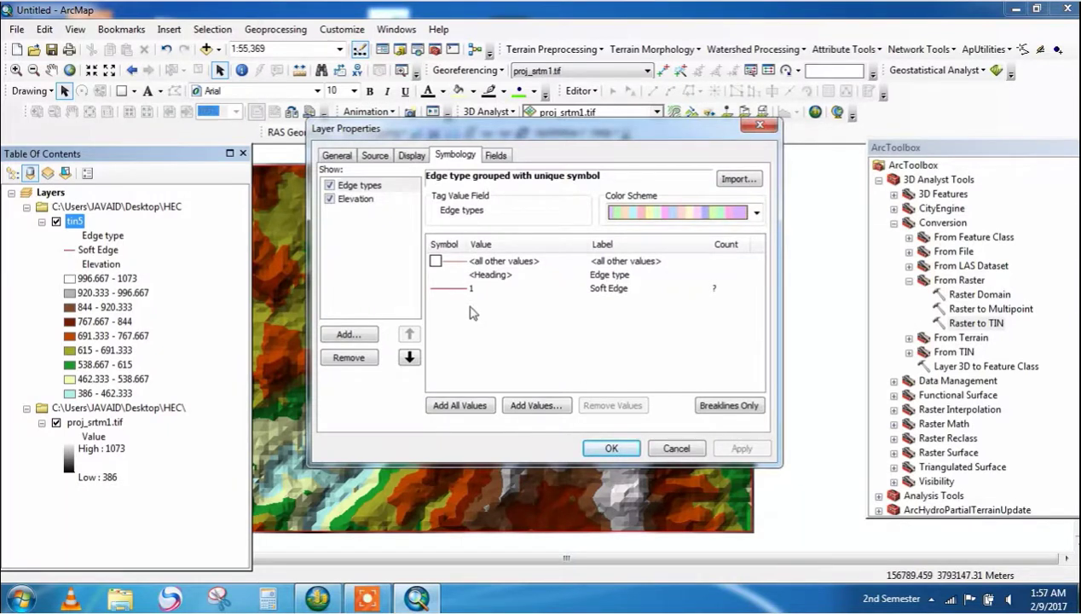
click(367, 336)
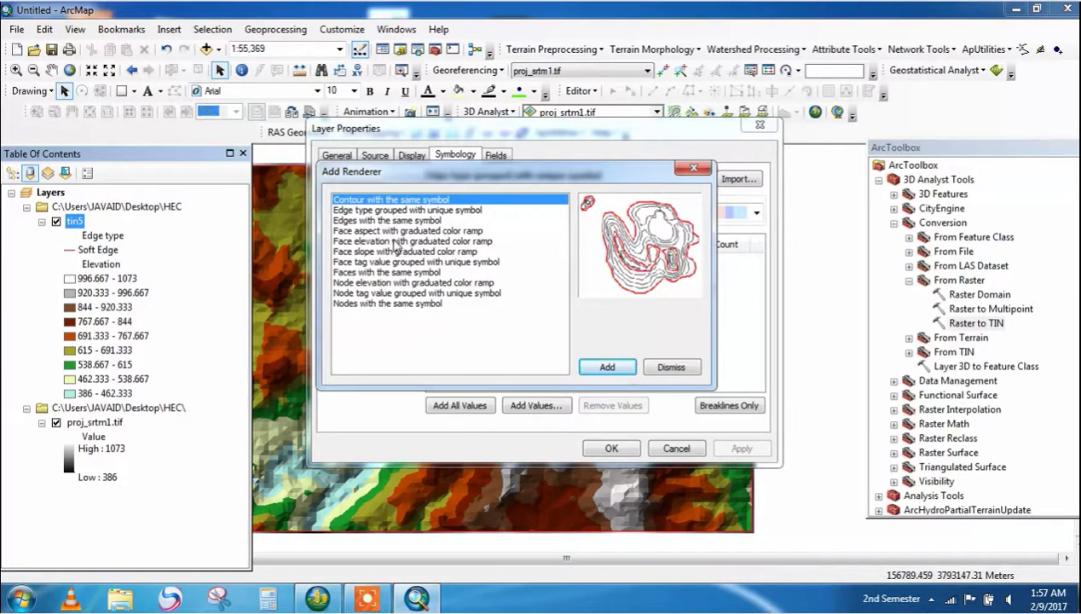
click(396, 242)
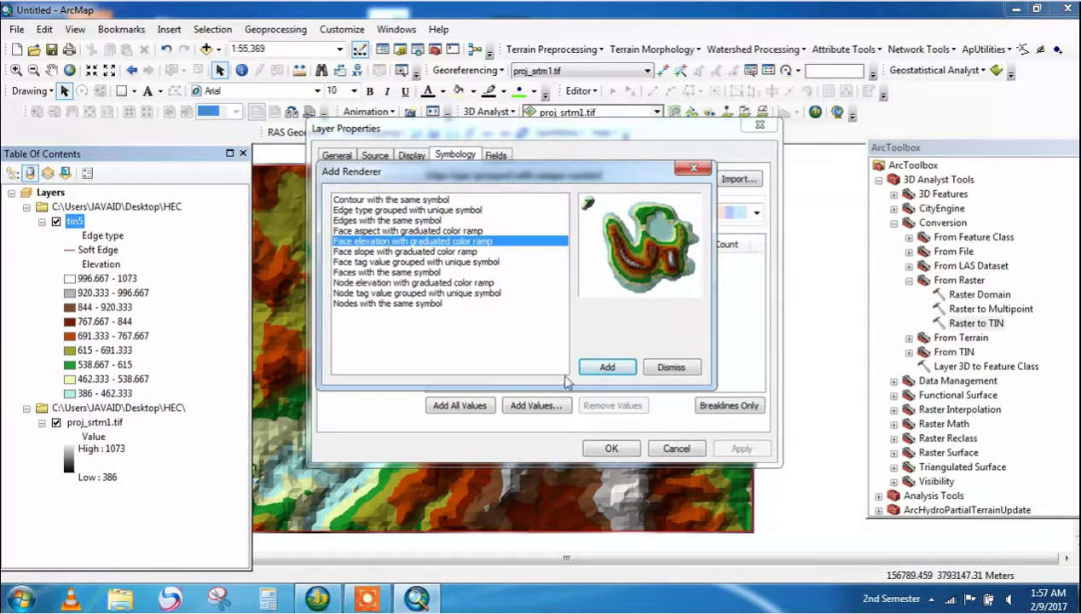
click(604, 368)
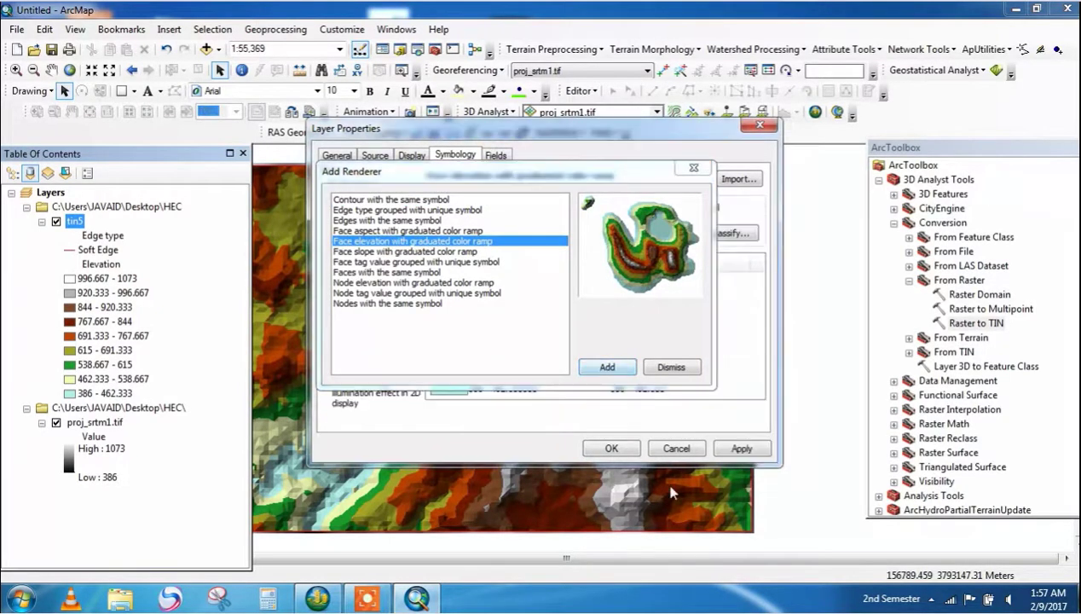
click(738, 449)
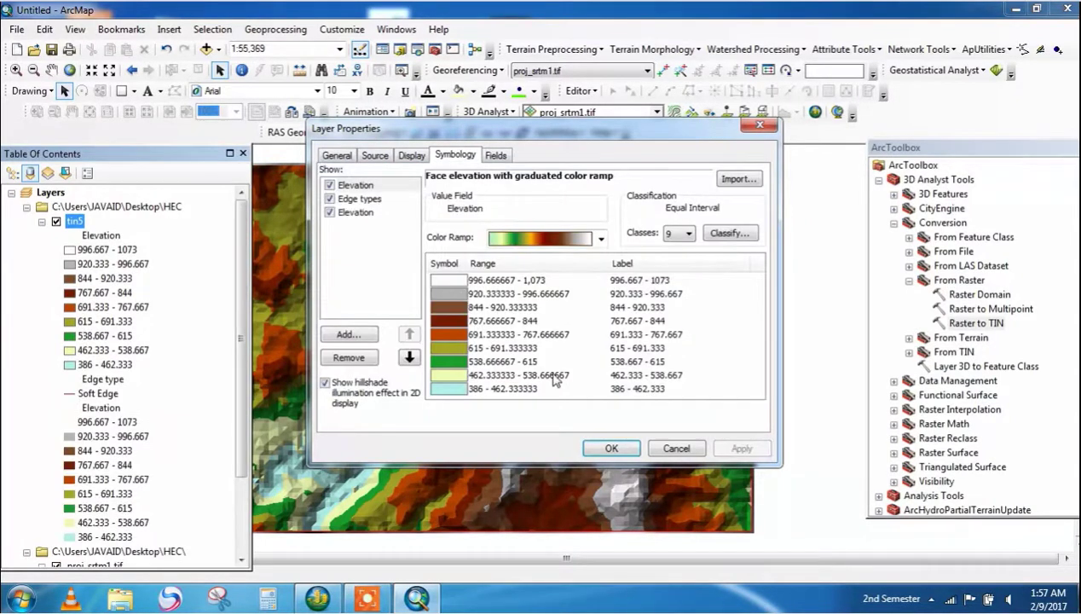
click(325, 384)
click(611, 449)
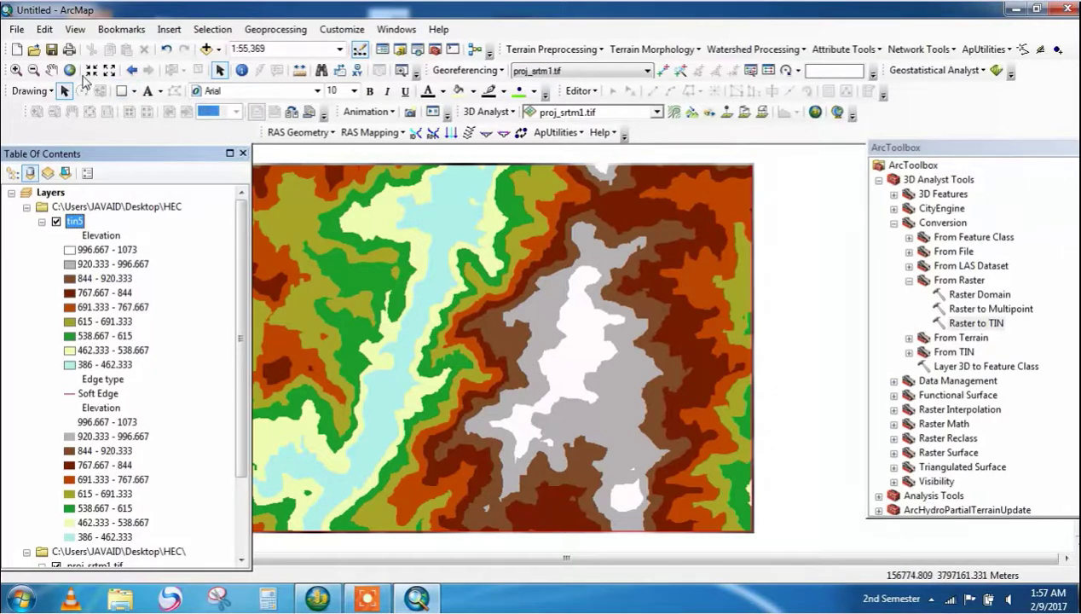
- Uncheck the third, duplicate Elevation renderer in tin5's symbology and apply the change
click(52, 70)
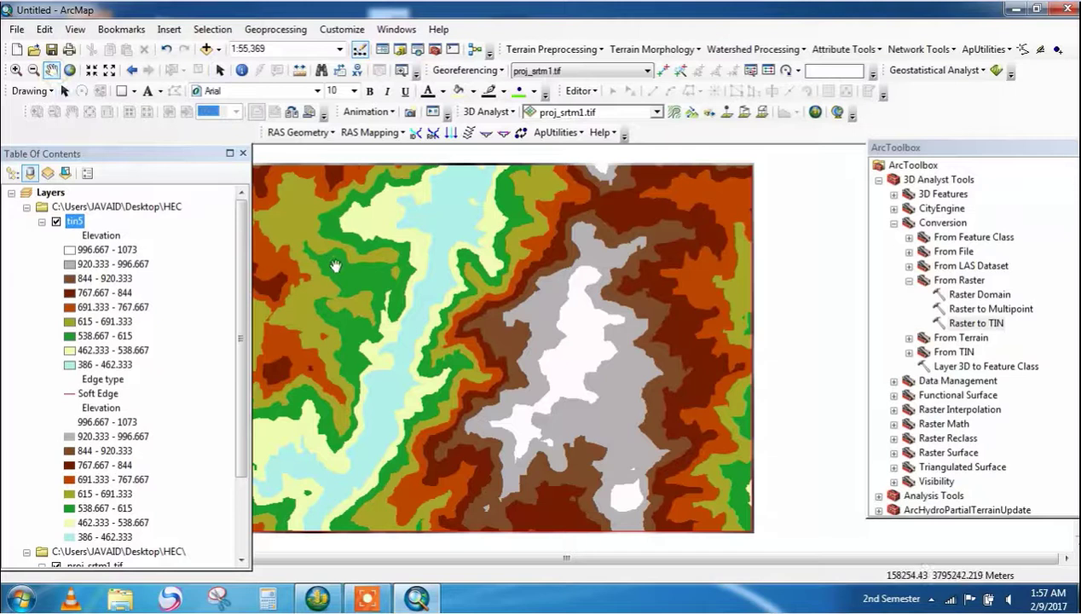
drag(351, 271, 393, 276)
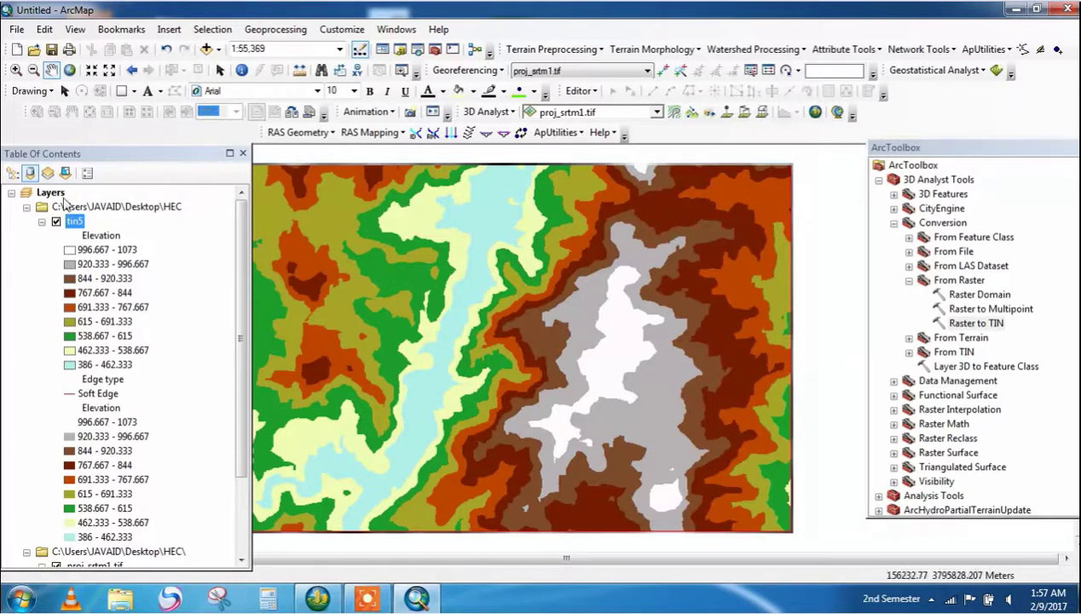
click(75, 221)
right_click(75, 222)
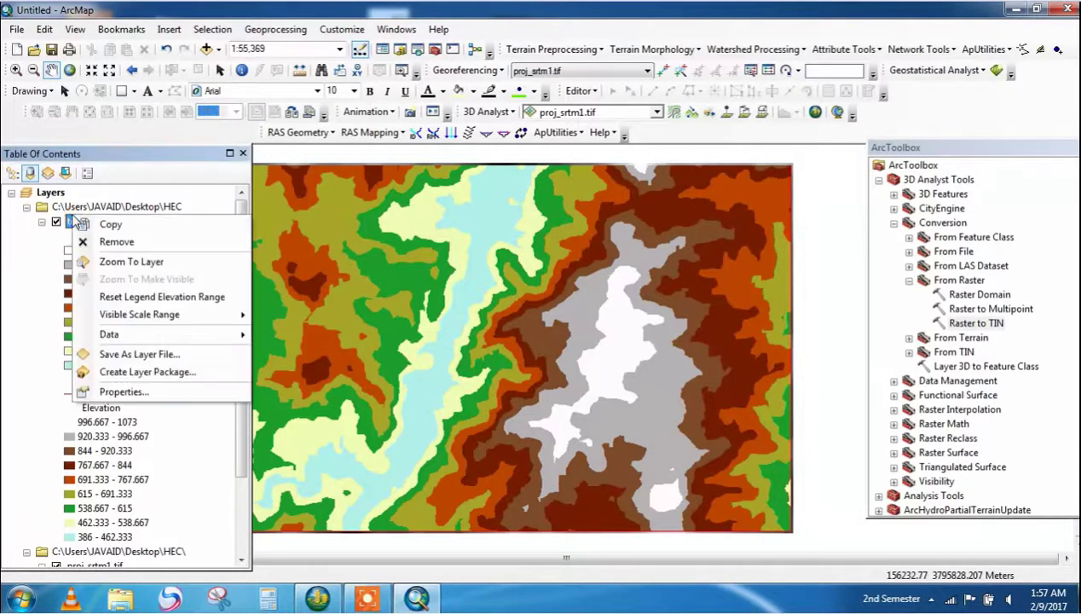
click(145, 389)
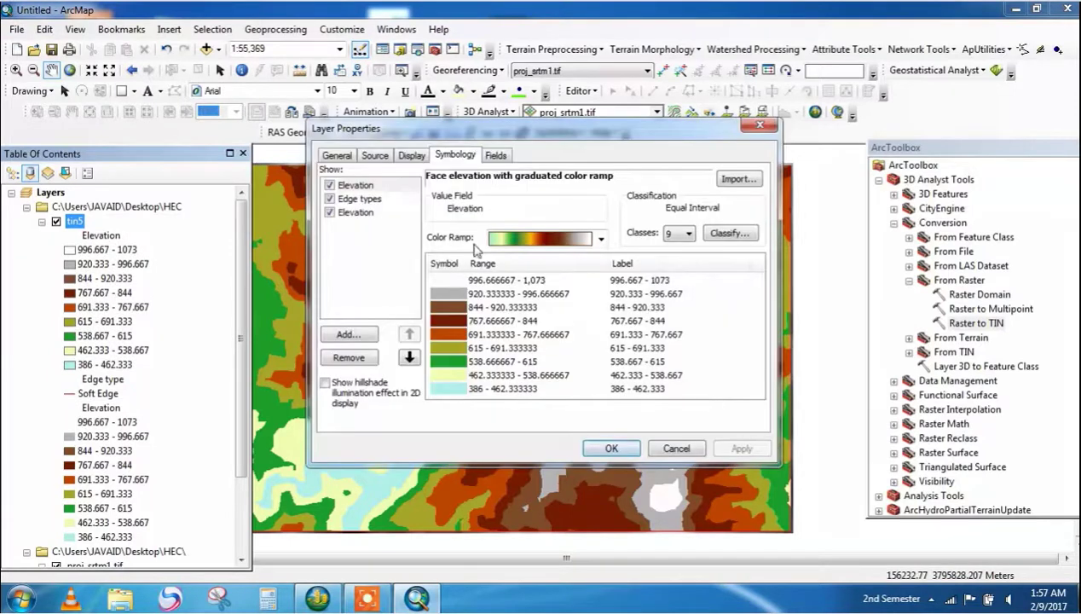
click(330, 212)
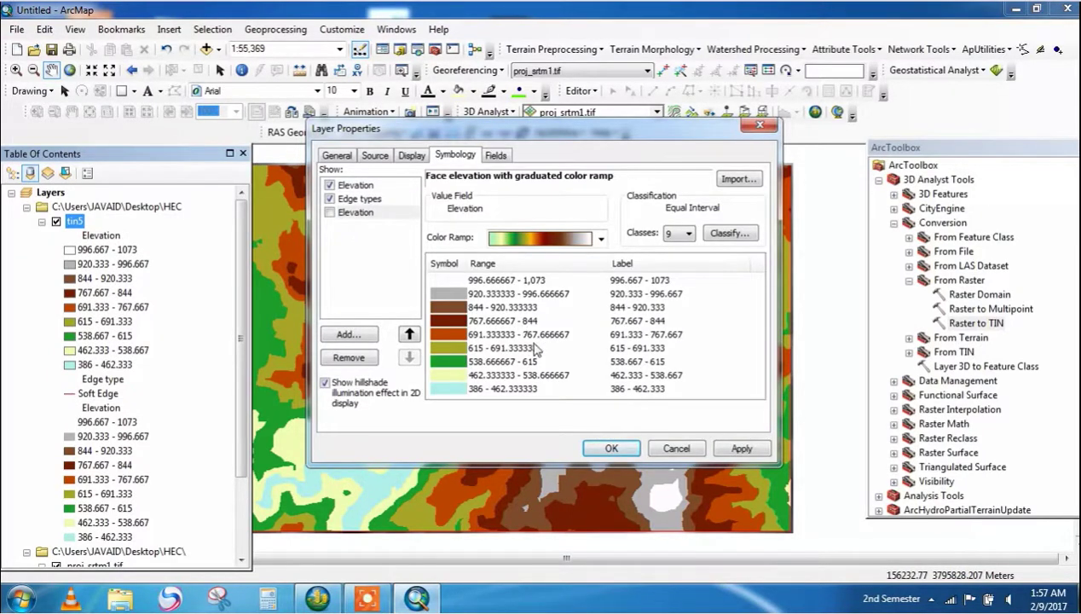
click(726, 453)
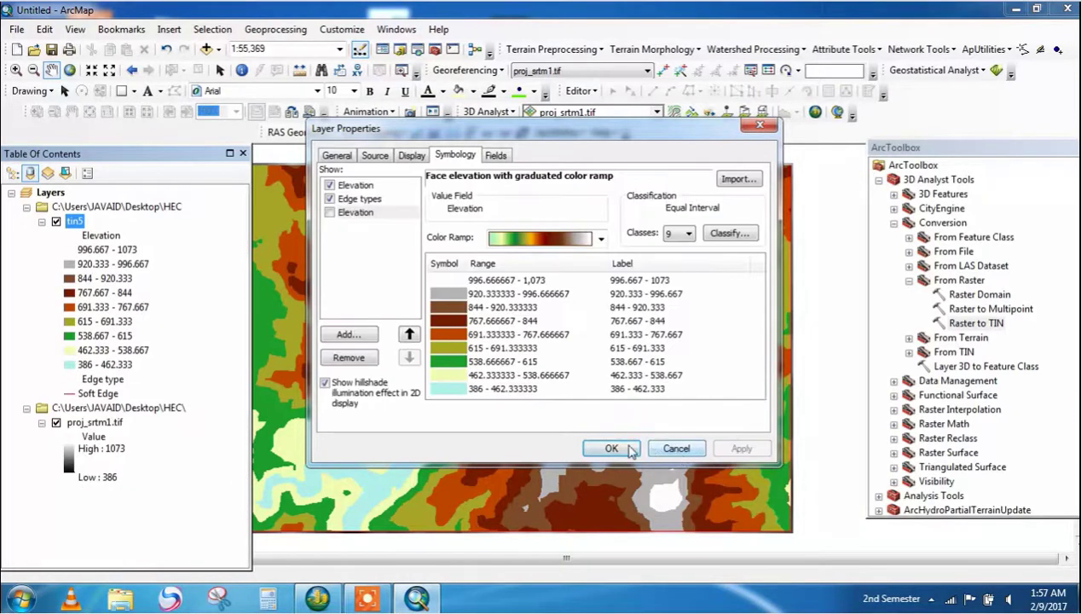
click(613, 448)
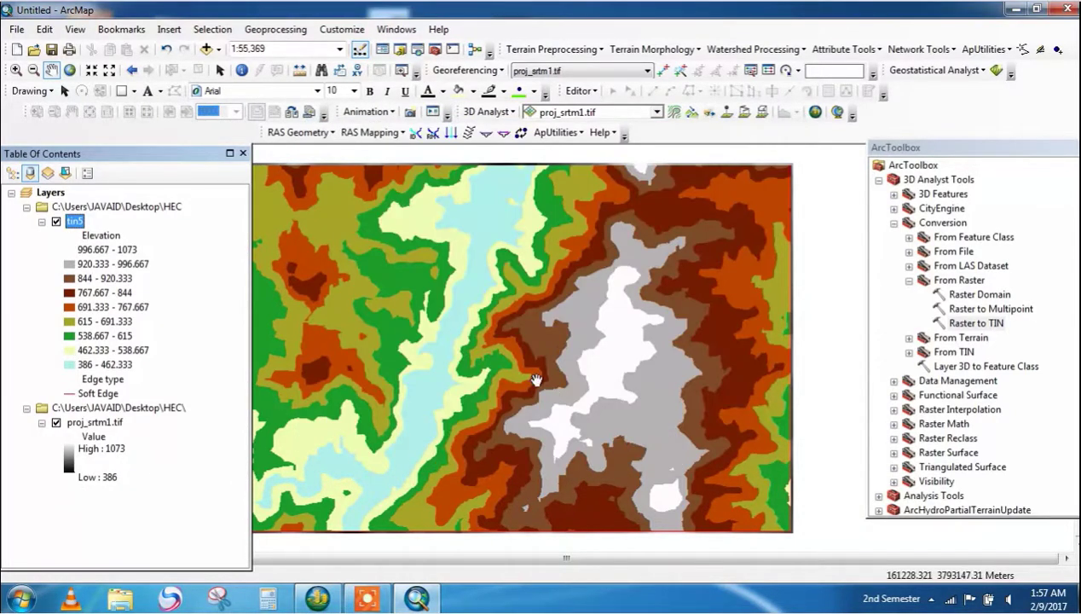